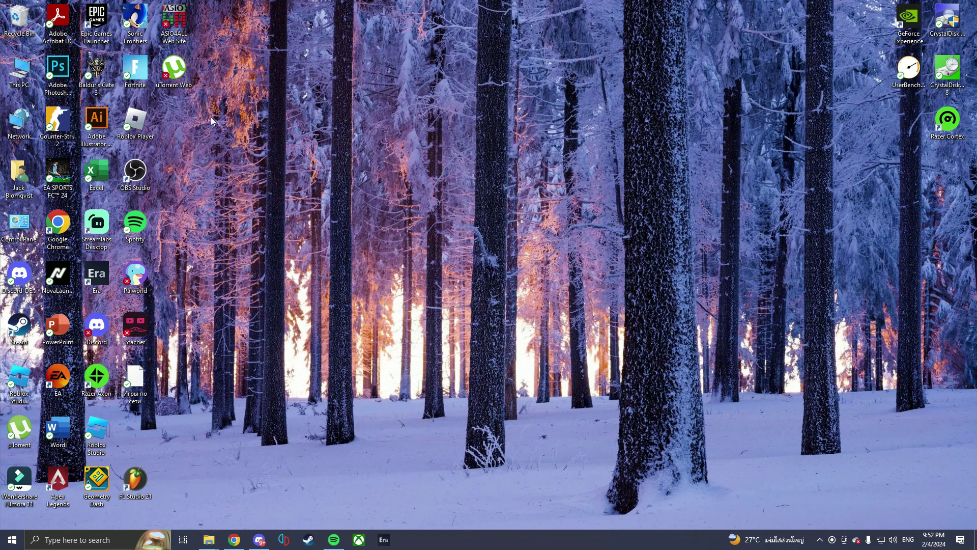
Select the Fortnite desktop shortcut and double-click it to launch the game.
click(144, 86)
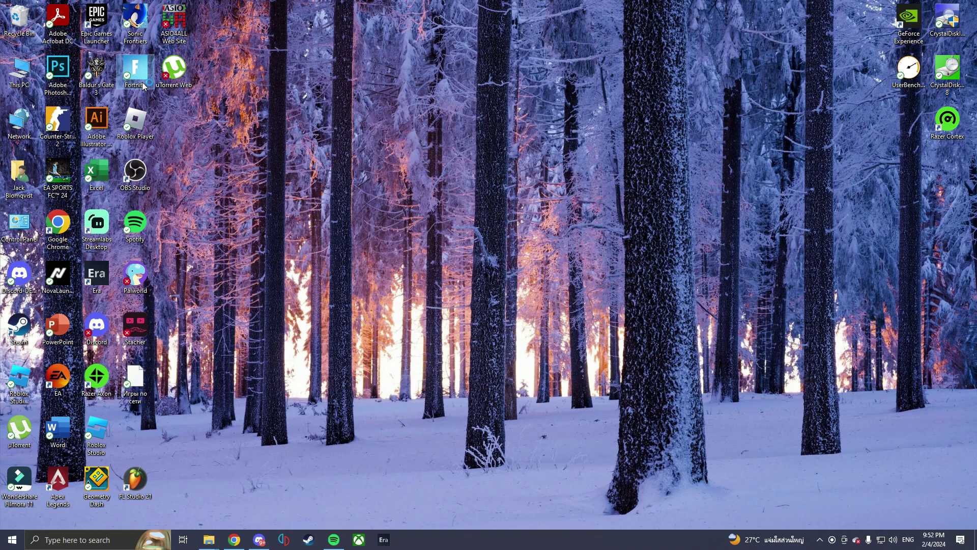
double_click(144, 85)
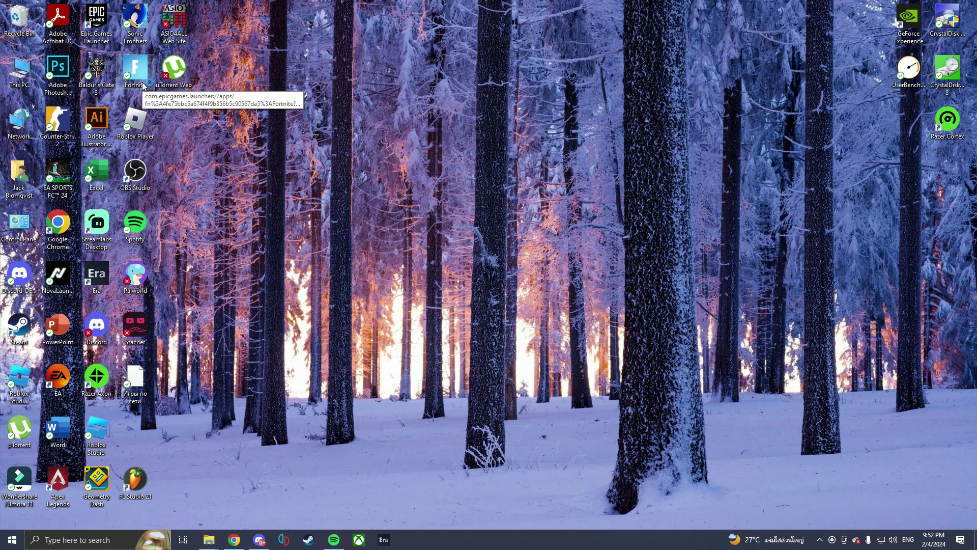